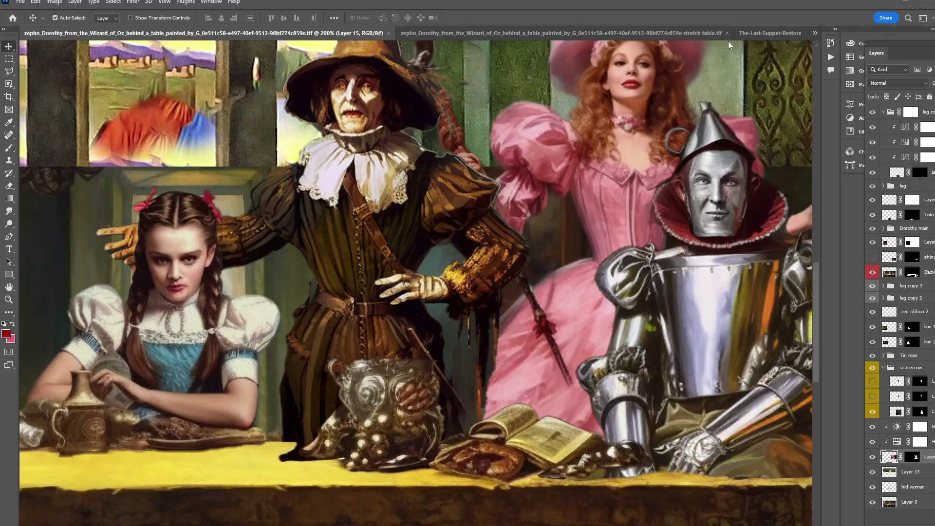
- Glance at the Last Supper reference, then return to the Dorothy composite and pan across it
{"action": "left_click", "coordinate": [759, 33]}
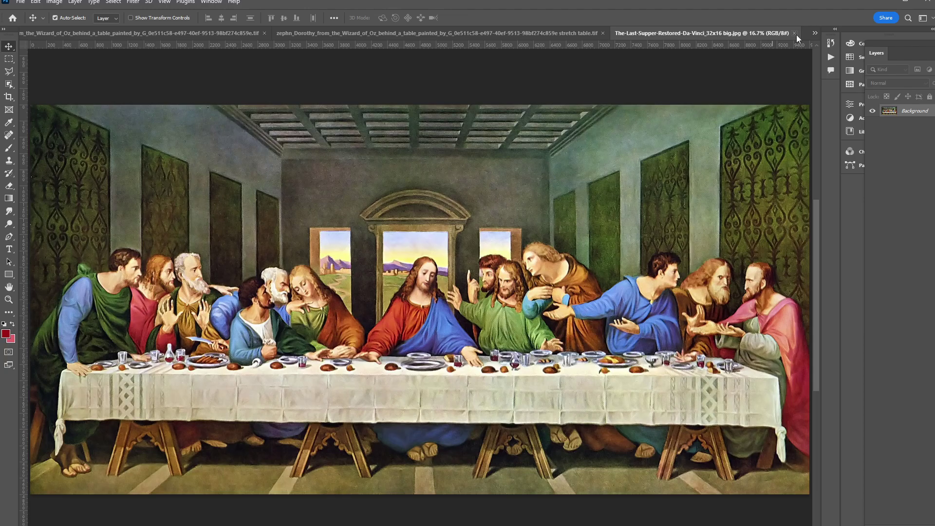
{"action": "left_click", "coordinate": [221, 37]}
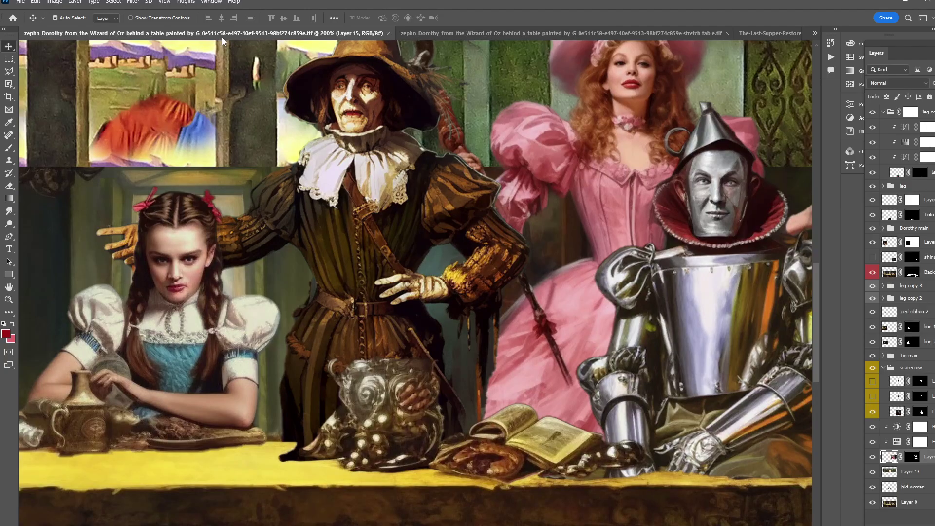
{"action": "scroll", "coordinate": [221, 146], "scroll_direction": "down", "scroll_amount": 2}
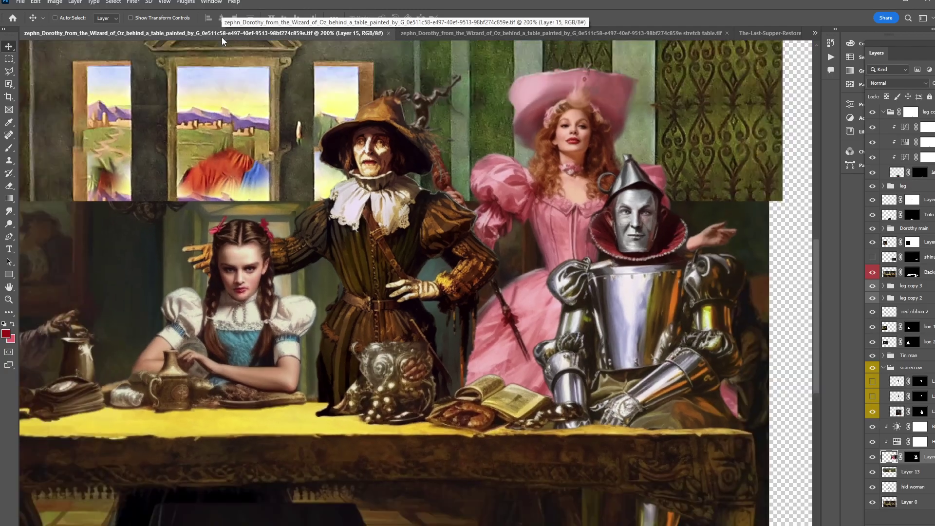
{"action": "scroll", "coordinate": [292, 147], "scroll_direction": "down", "scroll_amount": 2}
{"action": "mouse_move", "coordinate": [353, 263]}
{"action": "left_mouse_down"}
{"action": "mouse_move", "coordinate": [373, 259]}
{"action": "mouse_move", "coordinate": [420, 285]}
{"action": "left_mouse_up"}
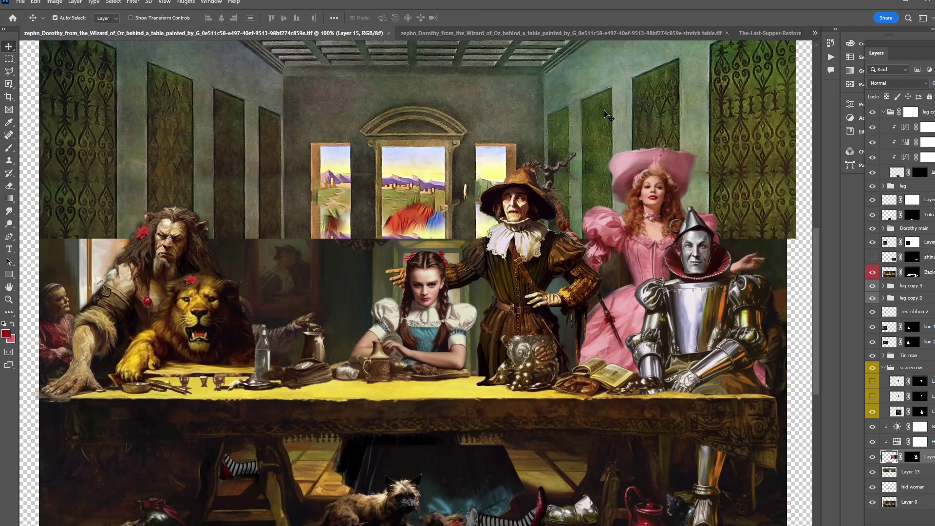
{"action": "left_click", "coordinate": [438, 33]}
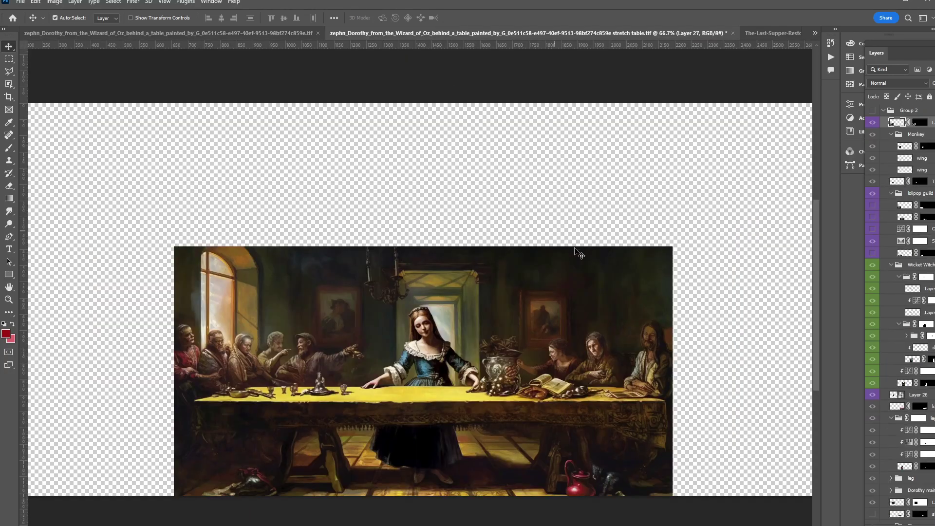
{"action": "key", "text": "ctrl+equal"}
{"action": "left_click_drag", "start_coordinate": [606, 379], "coordinate": [606, 236]}
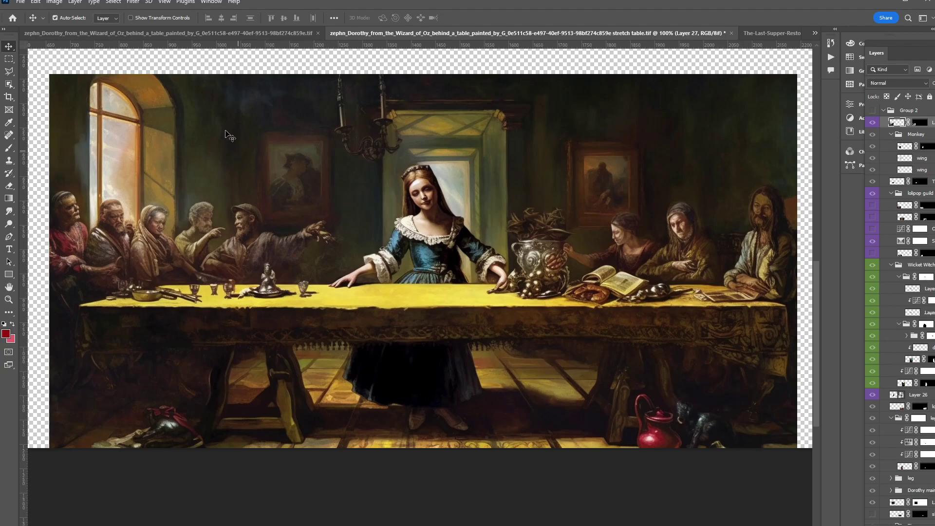
{"action": "left_click", "coordinate": [258, 32]}
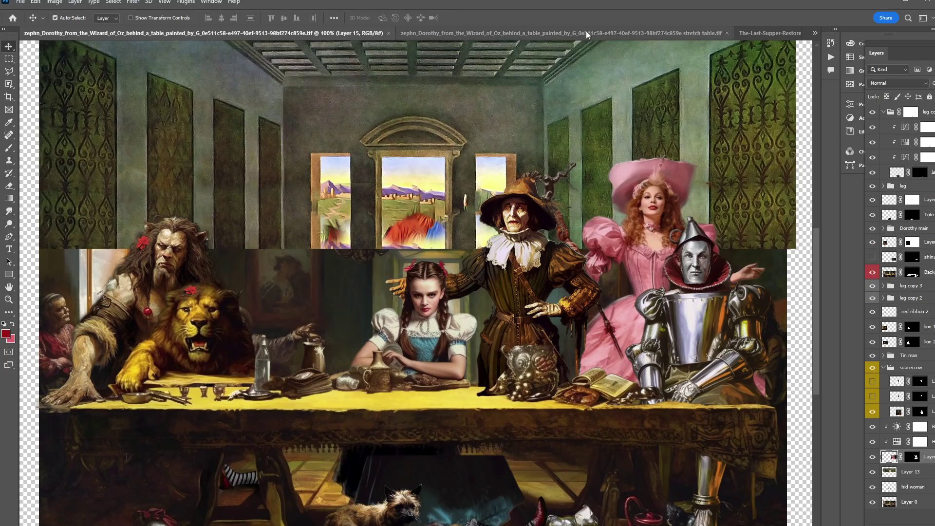
{"action": "left_click", "coordinate": [646, 32]}
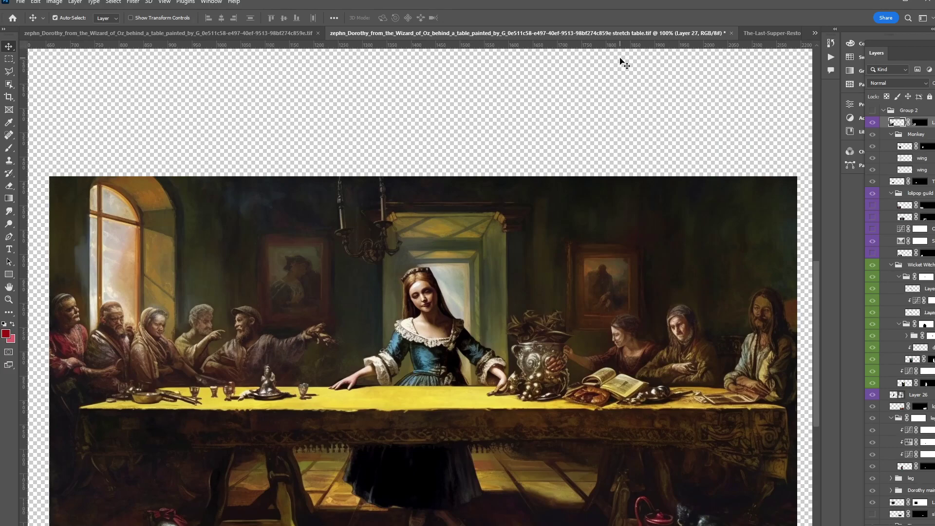
- Show Group 2's Oz characters over the painting and zoom to frame the whole composition
{"action": "left_click", "coordinate": [871, 111]}
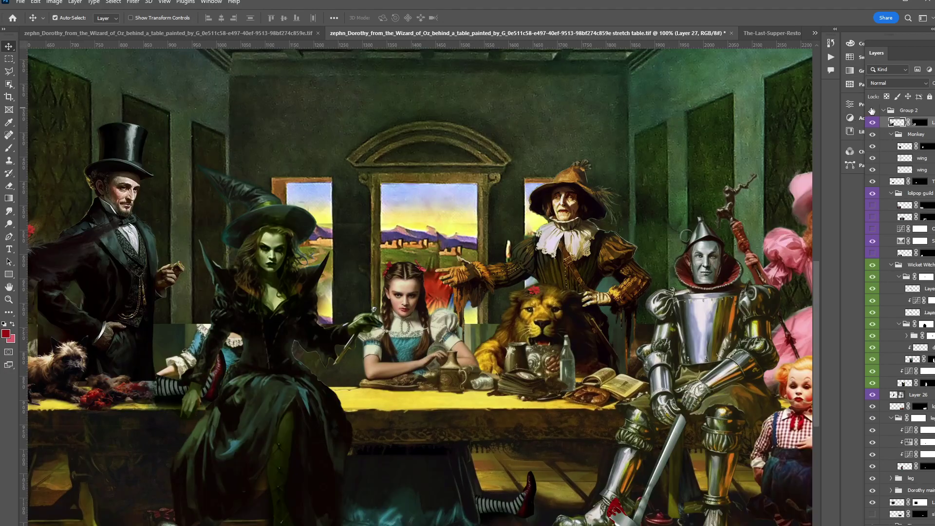
{"action": "key", "text": "ctrl+minus"}
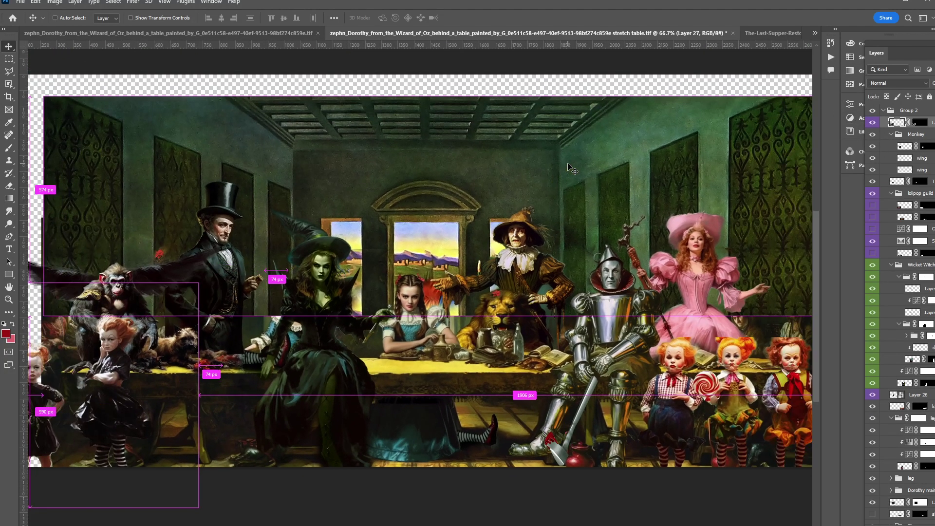
{"action": "key", "text": "ctrl+minus"}
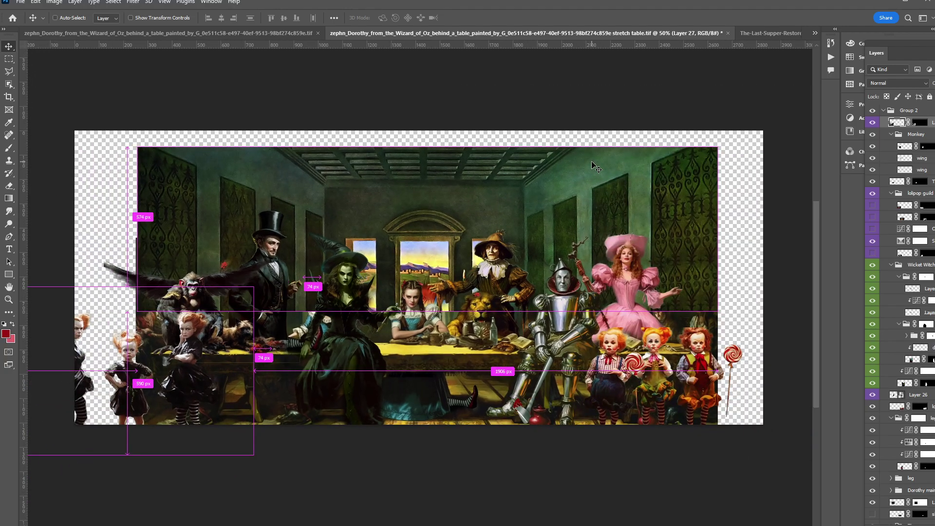
{"action": "key", "text": "ctrl+plus"}
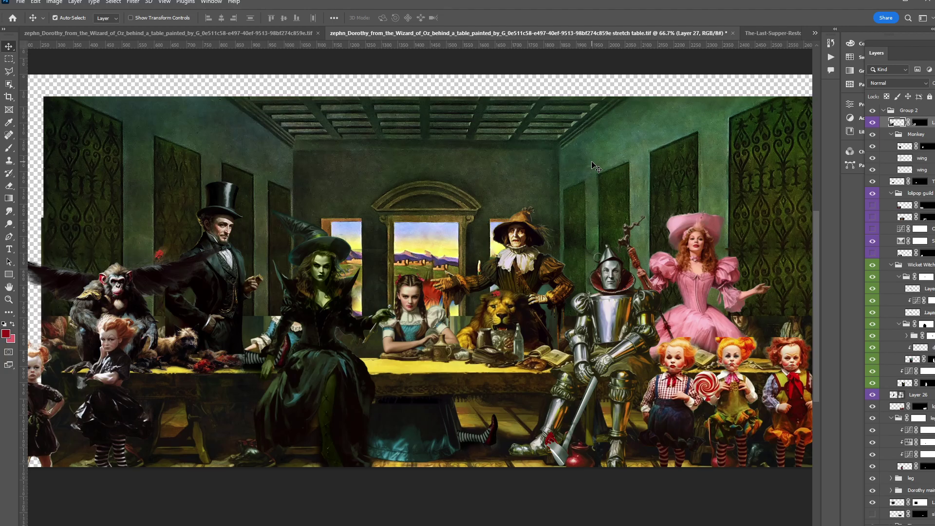
- Slide the dark-dressed girls' layer right, then back left to sit at the table's end
{"action": "left_click", "coordinate": [248, 339]}
{"action": "left_click_drag", "start_coordinate": [237, 336], "coordinate": [333, 327]}
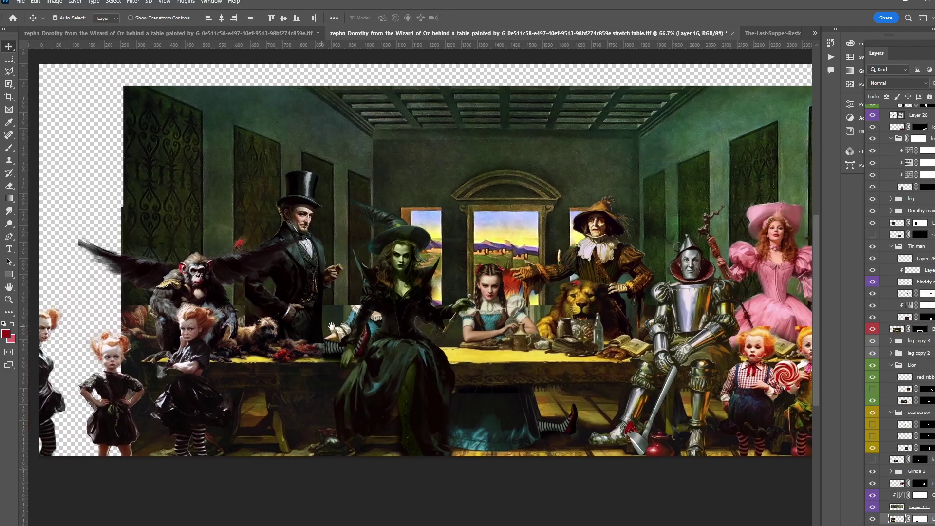
{"action": "mouse_move", "coordinate": [213, 355]}
{"action": "left_mouse_down"}
{"action": "mouse_move", "coordinate": [291, 367]}
{"action": "mouse_move", "coordinate": [339, 352]}
{"action": "mouse_move", "coordinate": [324, 351]}
{"action": "left_mouse_up"}
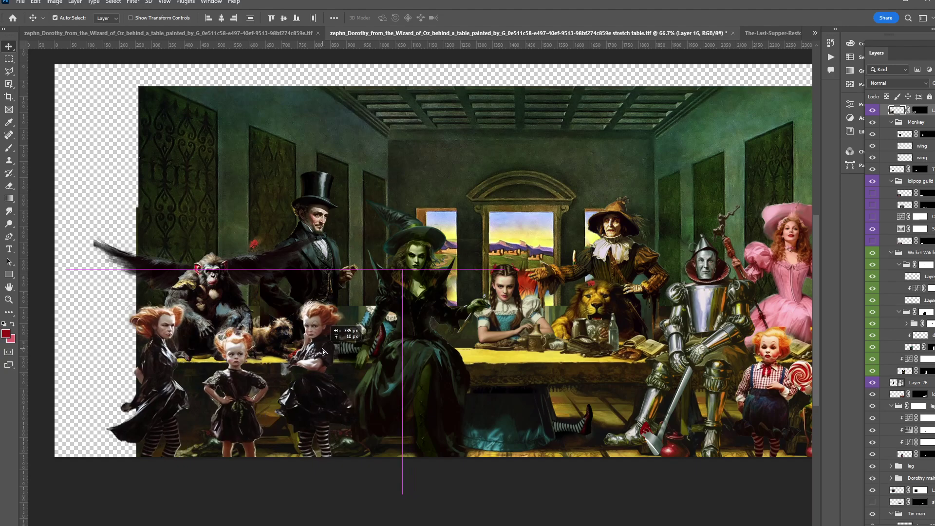
{"action": "left_click_drag", "start_coordinate": [323, 352], "coordinate": [249, 349]}
{"action": "left_click_drag", "start_coordinate": [336, 321], "coordinate": [386, 316]}
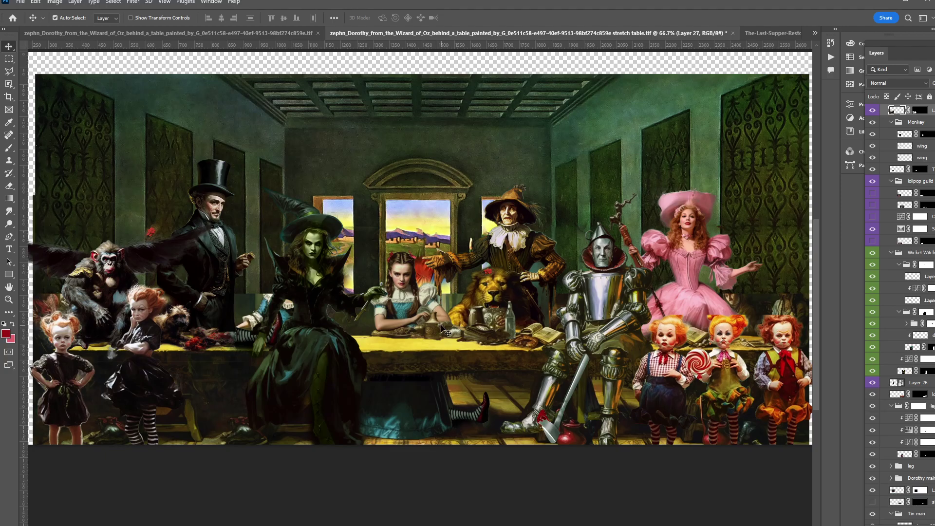
{"action": "scroll", "coordinate": [443, 329], "scroll_direction": "down", "scroll_amount": 1}
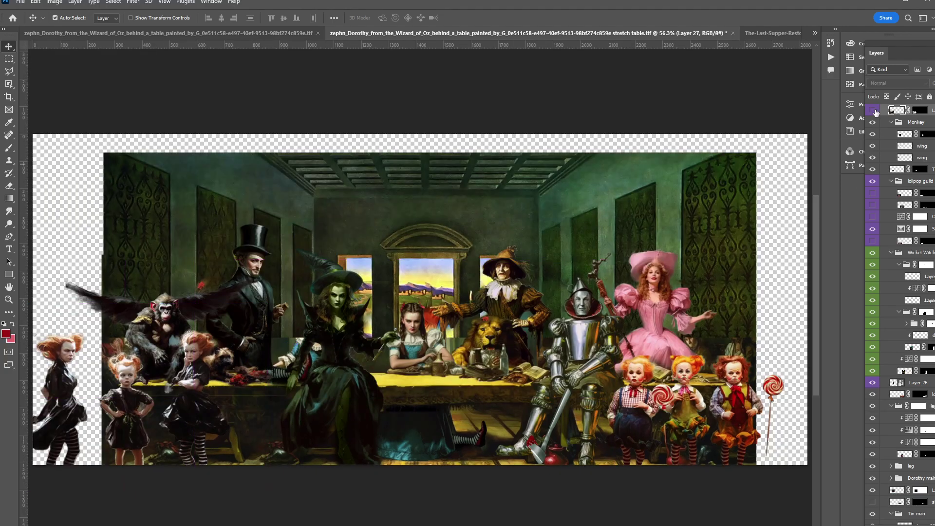
- Group the character layers into Group 2, check its visibility, and enable Auto-Select
{"action": "key", "text": "ctrl+g"}
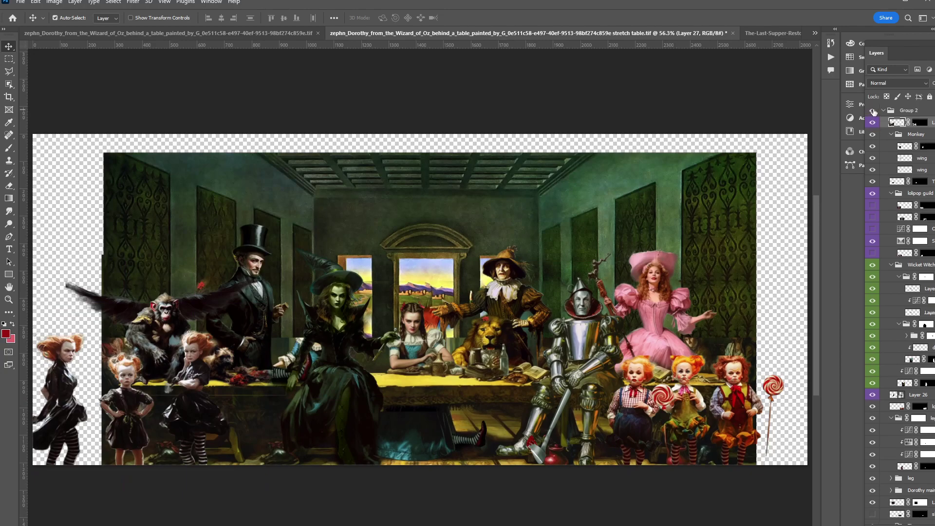
{"action": "left_click", "coordinate": [874, 111]}
{"action": "left_click", "coordinate": [873, 112]}
{"action": "key", "text": "ctrl"}
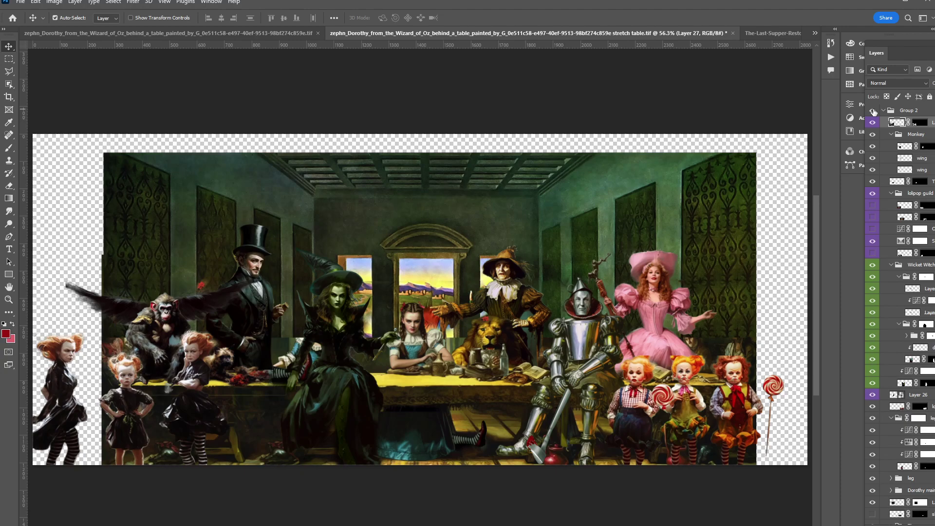